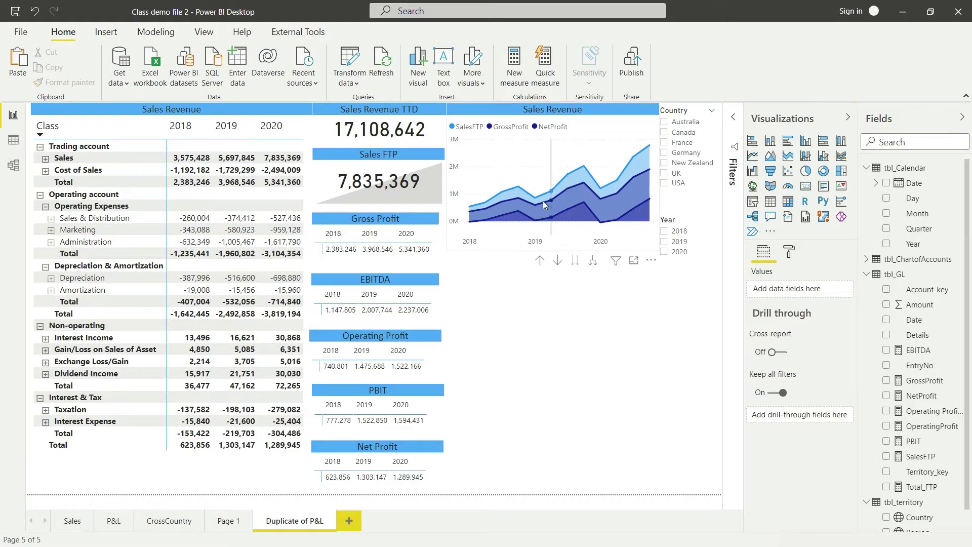
- Insert an area chart below the Sales Revenue chart, enlarge it, and plot SalesFTP against the tbl_Calendar Date hierarchy
left_click(769, 155)
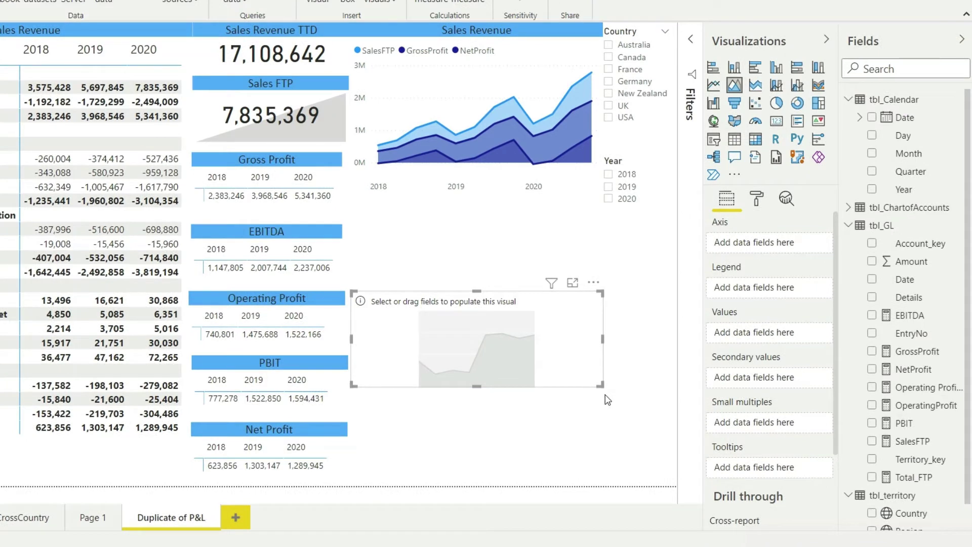
left_click_drag(616, 391, 643, 443)
left_click_drag(466, 305, 470, 253)
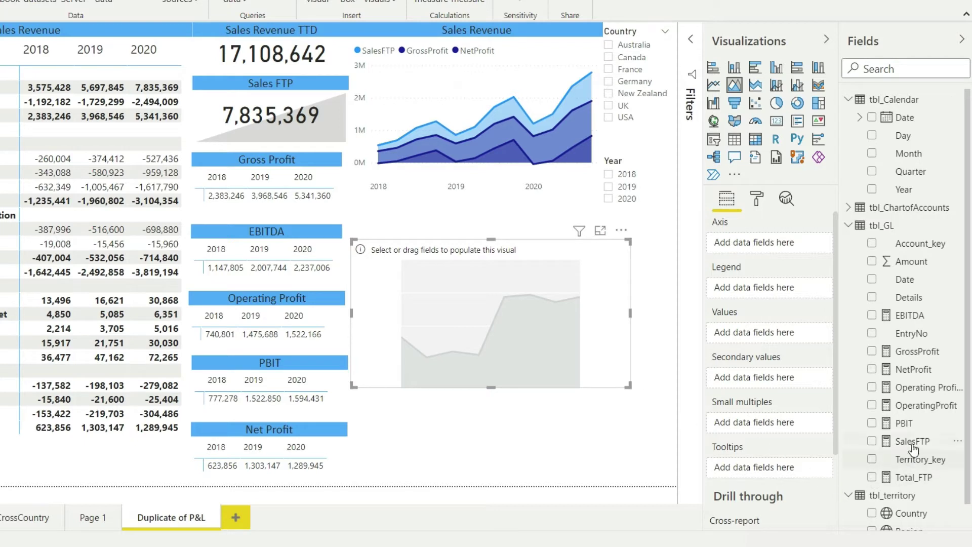
left_click_drag(911, 441, 743, 337)
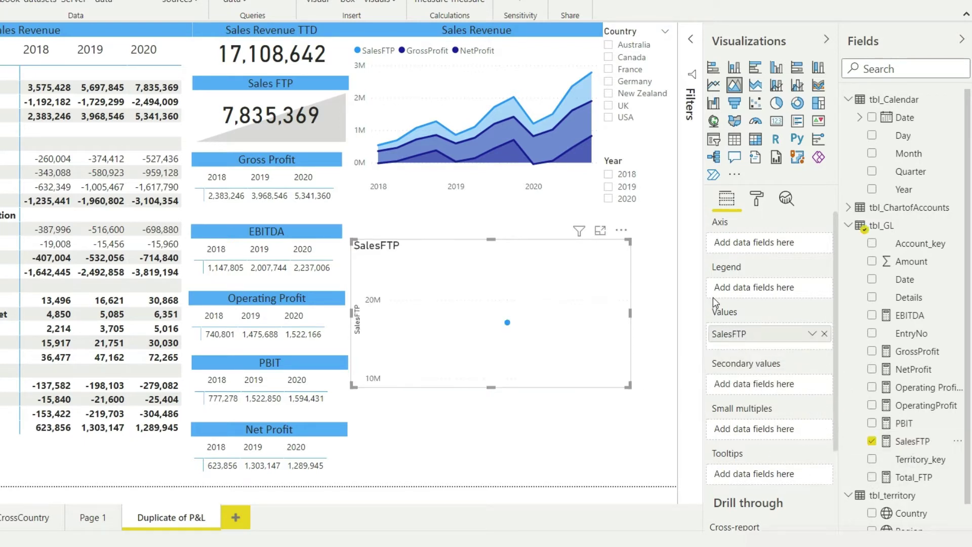
left_click_drag(904, 119, 789, 246)
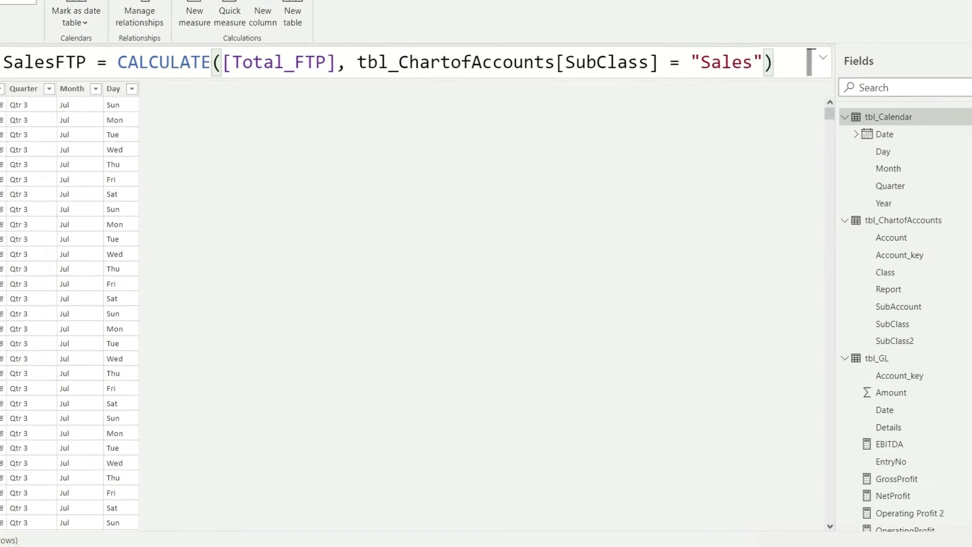
- Create a new measure named MarketingCostFTP in tbl_ChartofAccounts and begin its formula with the CALCULATE function
left_click(930, 250)
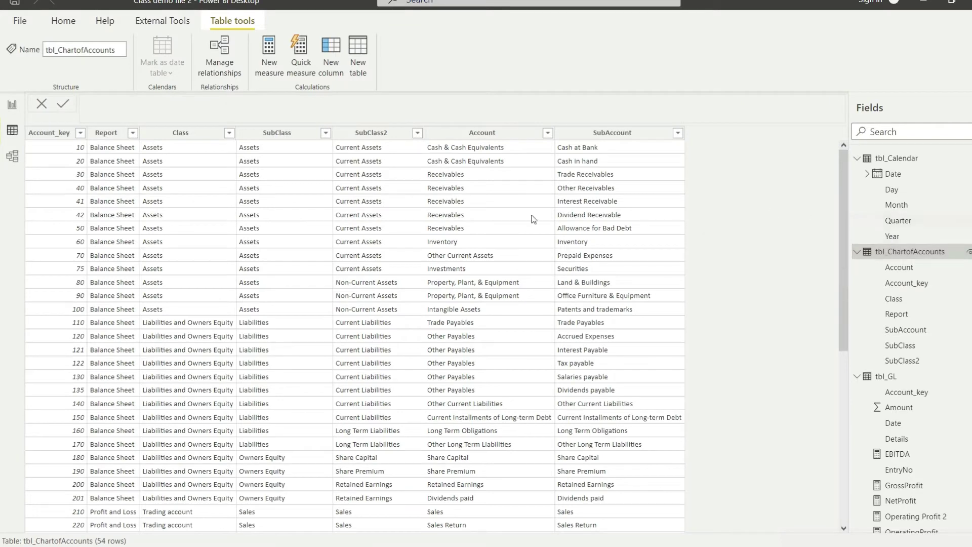
scroll(406, 283, "down", 3)
scroll(407, 284, "down", 5)
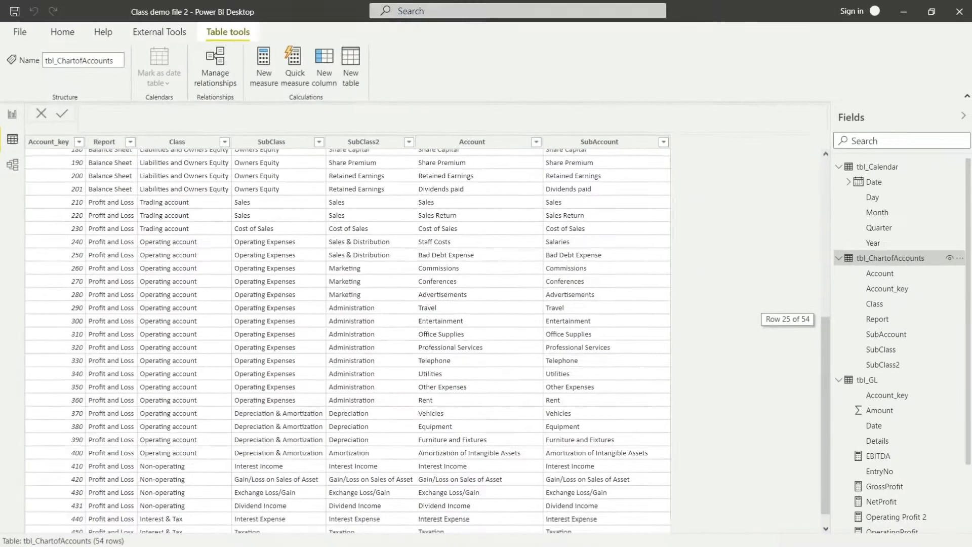
scroll(348, 340, "up", 1)
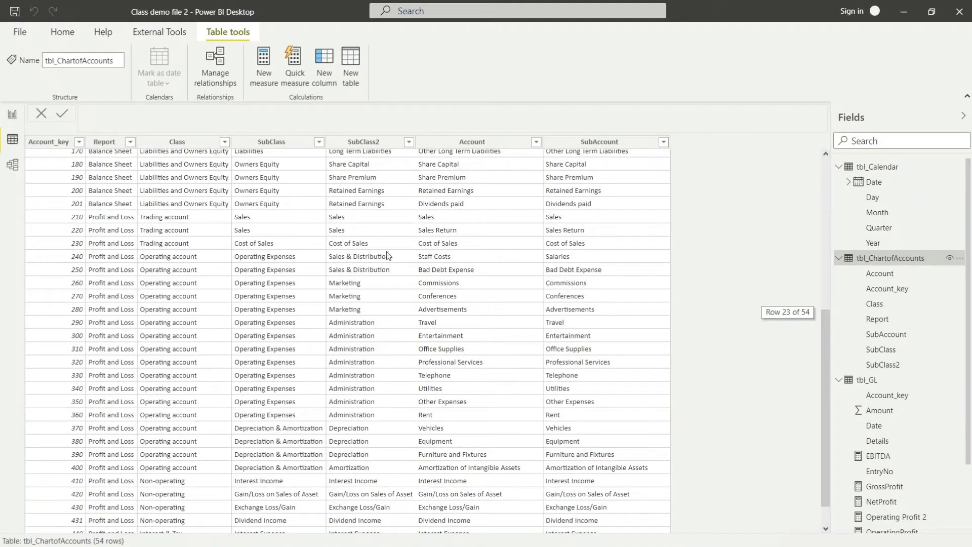
left_click(261, 66)
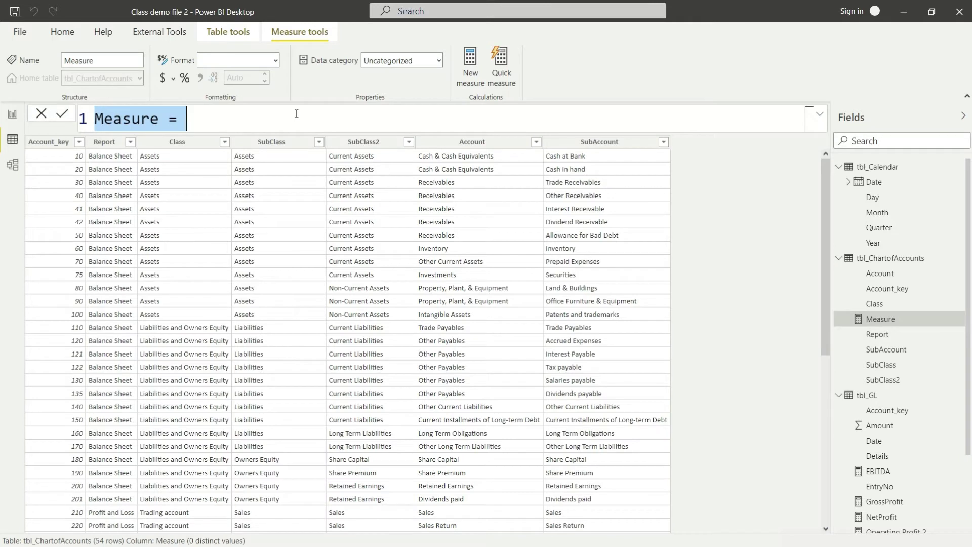
key("BackSpace")
type("M")
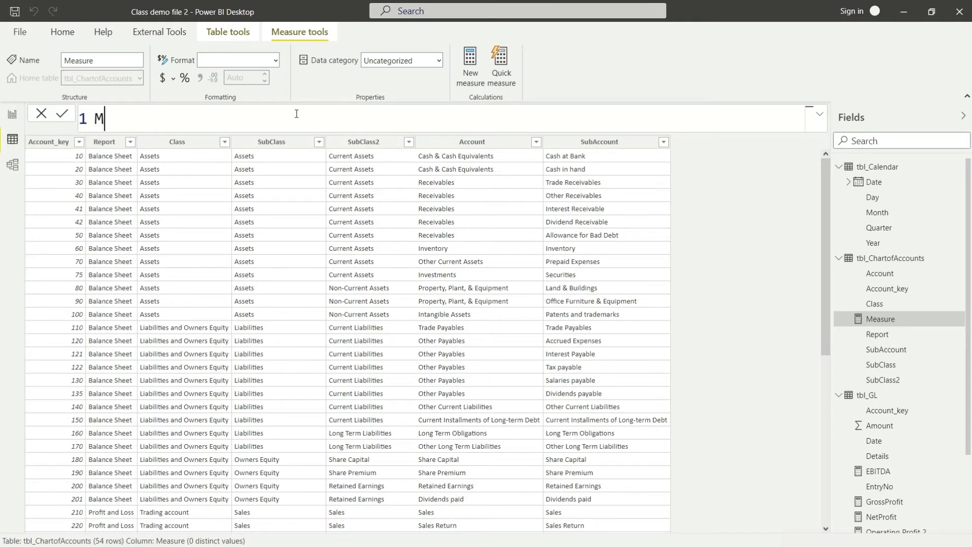
type("arketing")
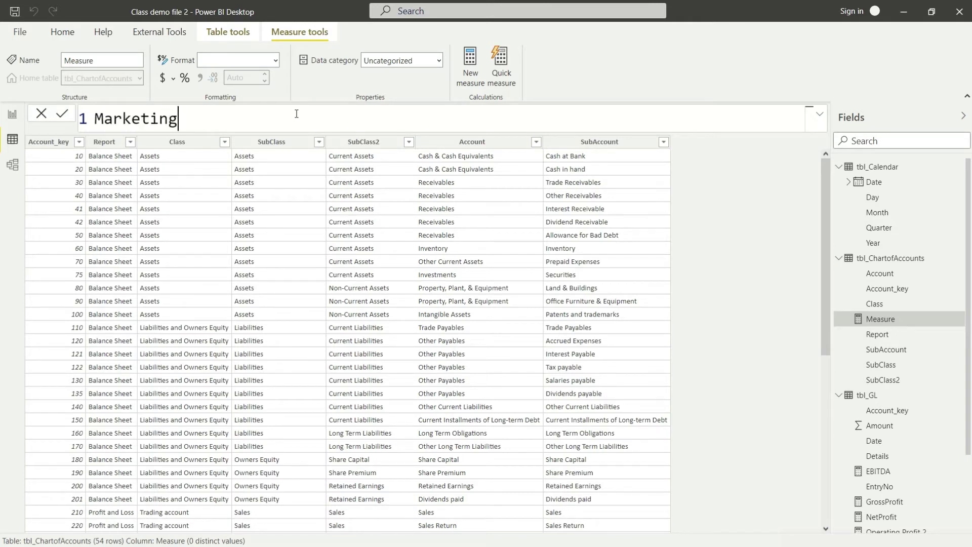
type("CostFTP")
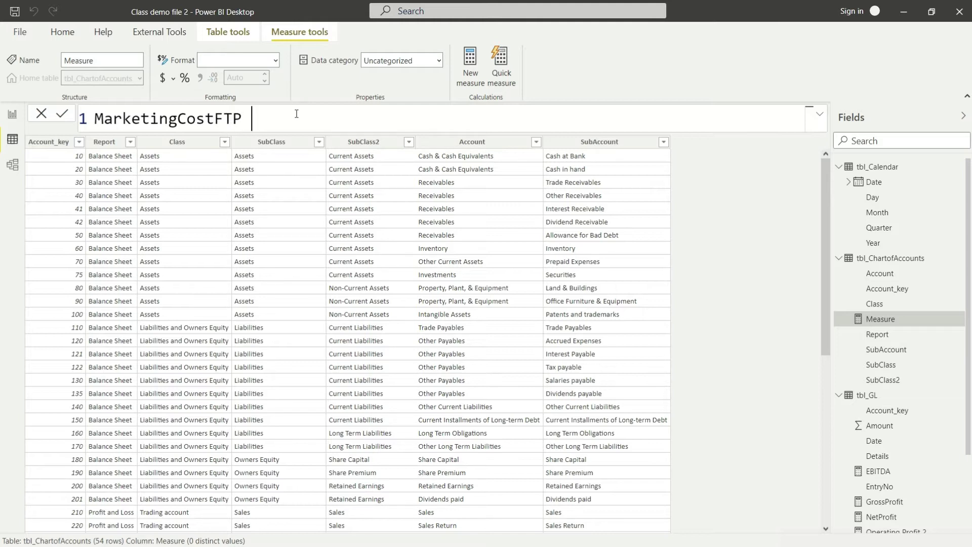
type("  = CALCULATE(")
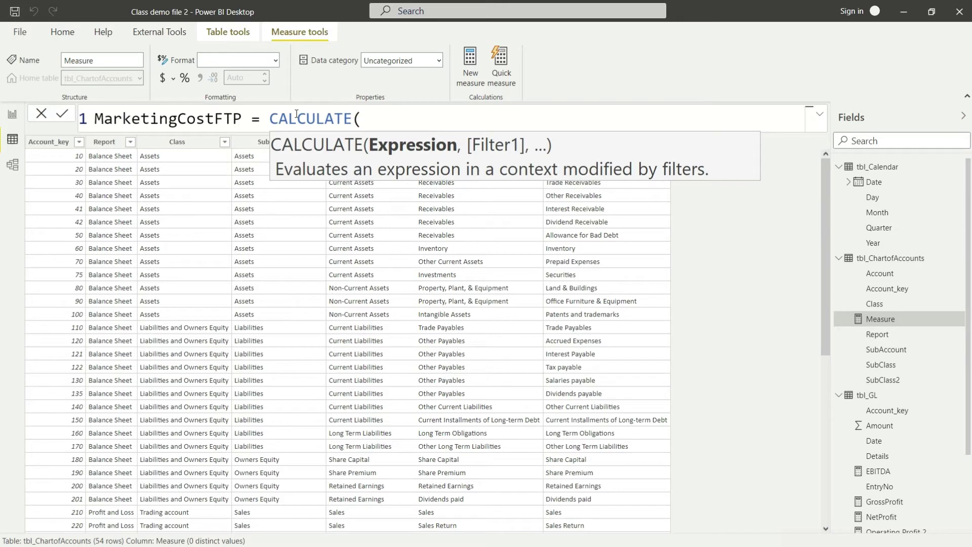
type("ftp")
key("Tab")
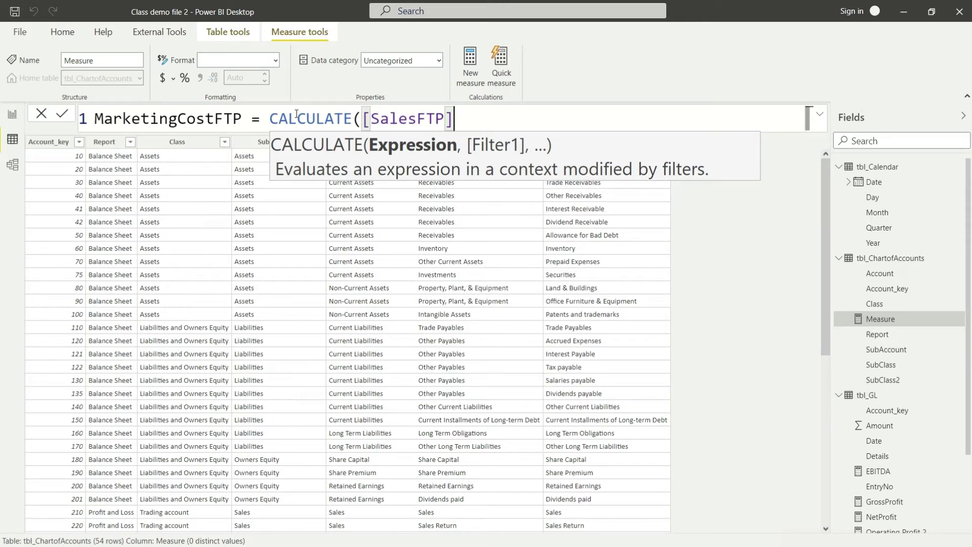
type(",")
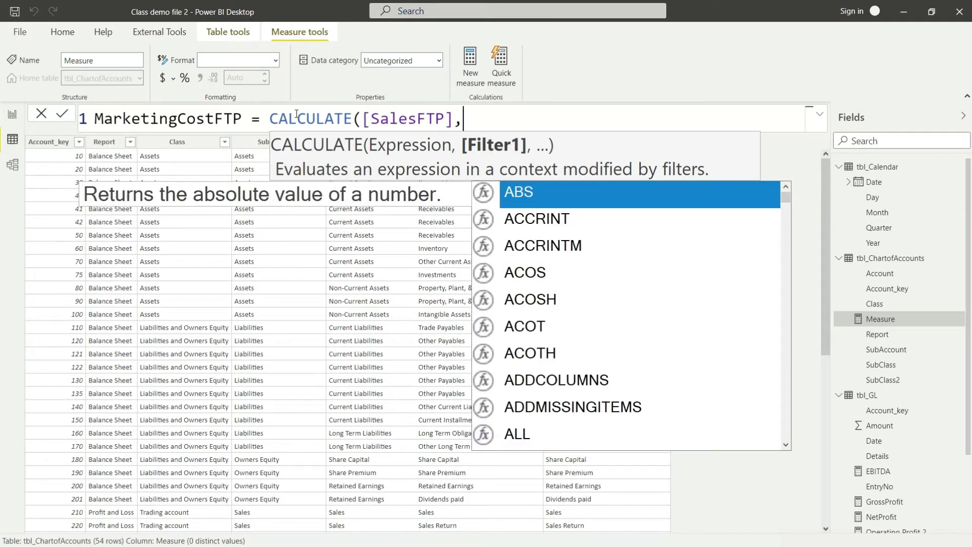
key("BackSpace")
key("BackSpace")
key("BackSpace")
key("BackSpace")
key("BackSpace")
key("BackSpace")
key("BackSpace")
key("BackSpace")
key("BackSpace")
key("BackSpace")
key("BackSpace")
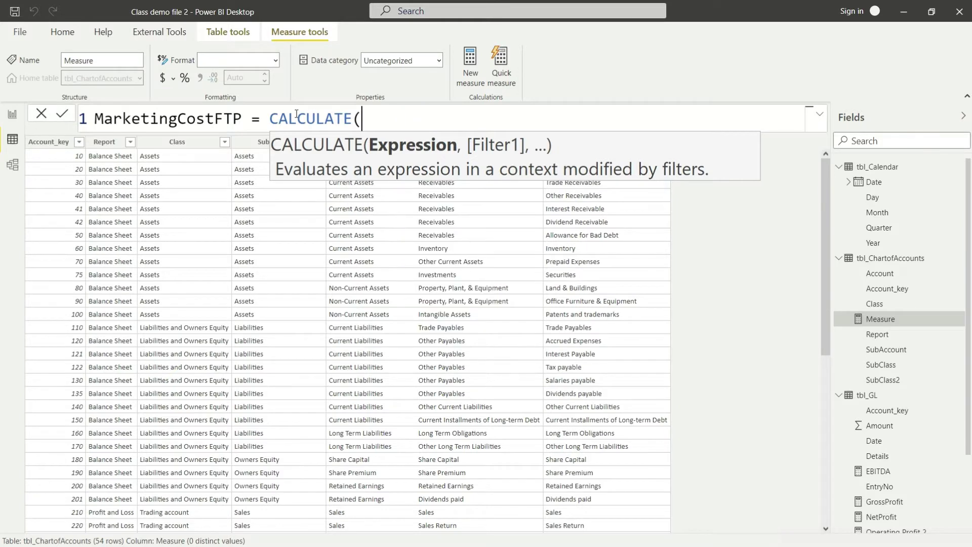
- Complete the measure's formula with [Total_FTP] as the expression and tbl_ChartofAccounts[SubClass2] = "Marketing" as the filter, and commit it
type("ftp")
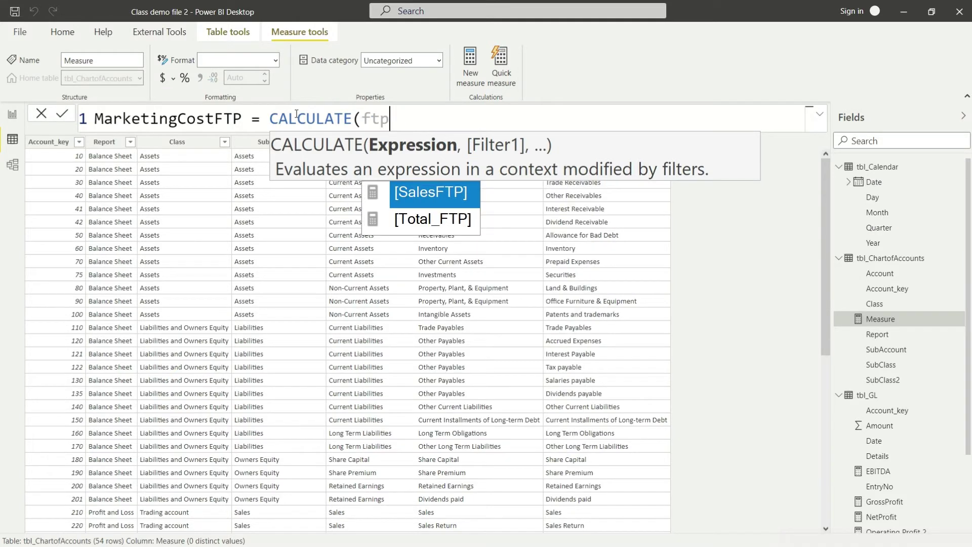
key("Down")
key("Tab")
type(",")
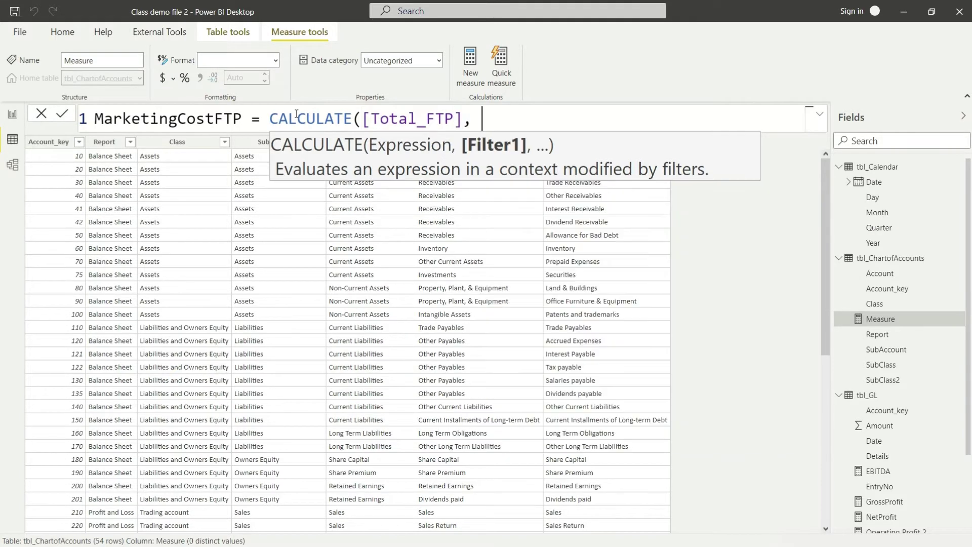
type(" subclass")
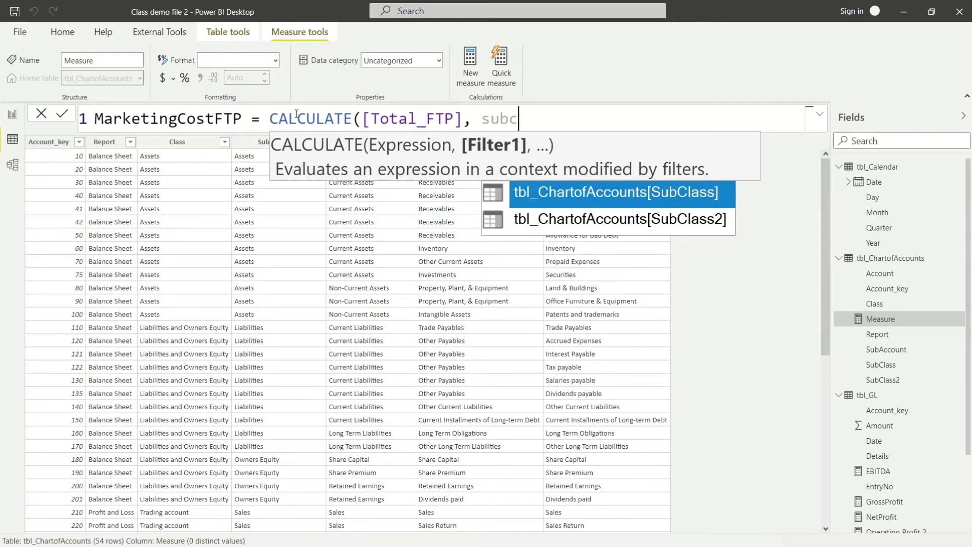
key("Down")
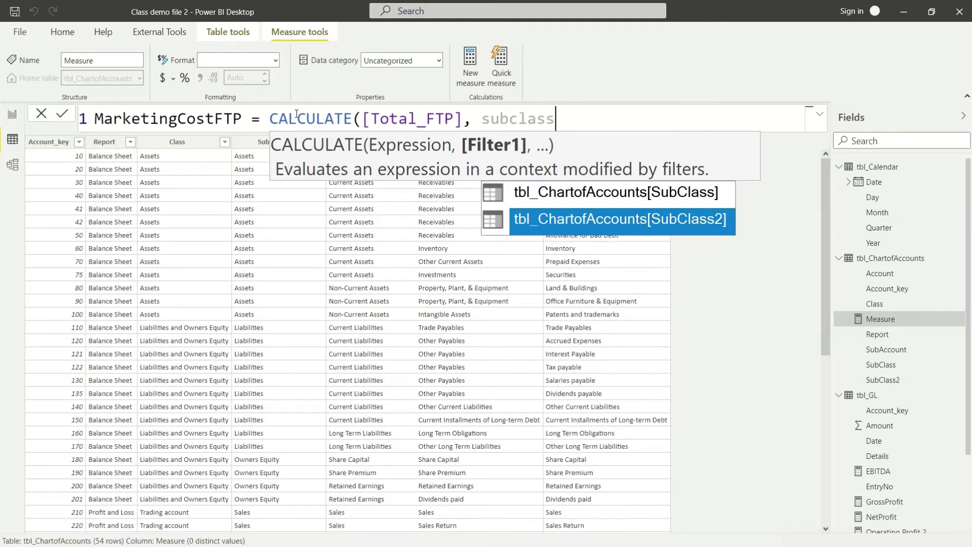
key("Tab")
type("= \"Marketing\"")
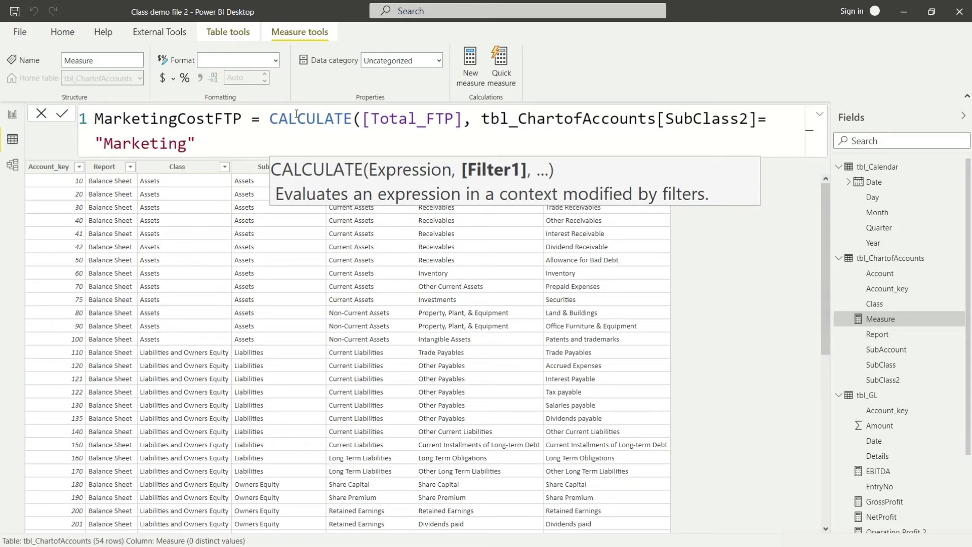
type(")")
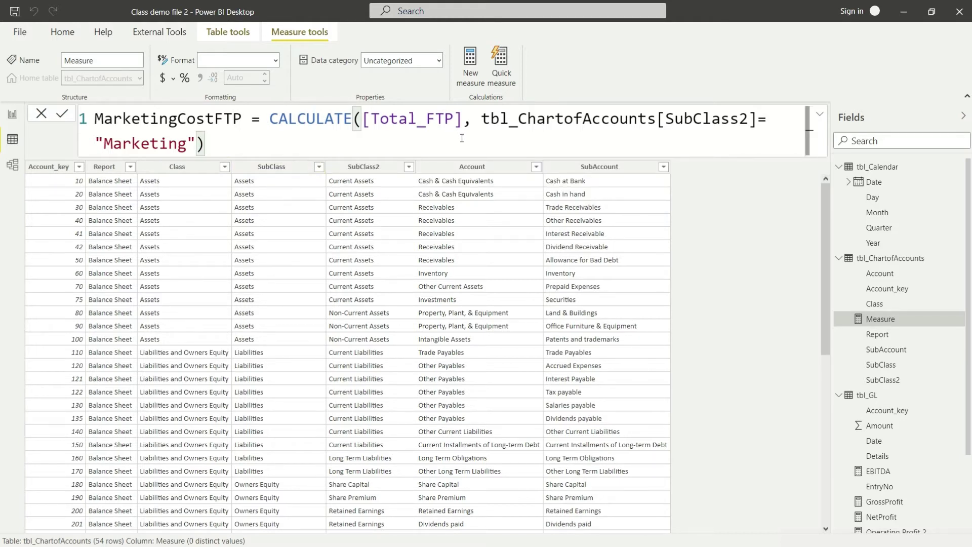
key("Return")
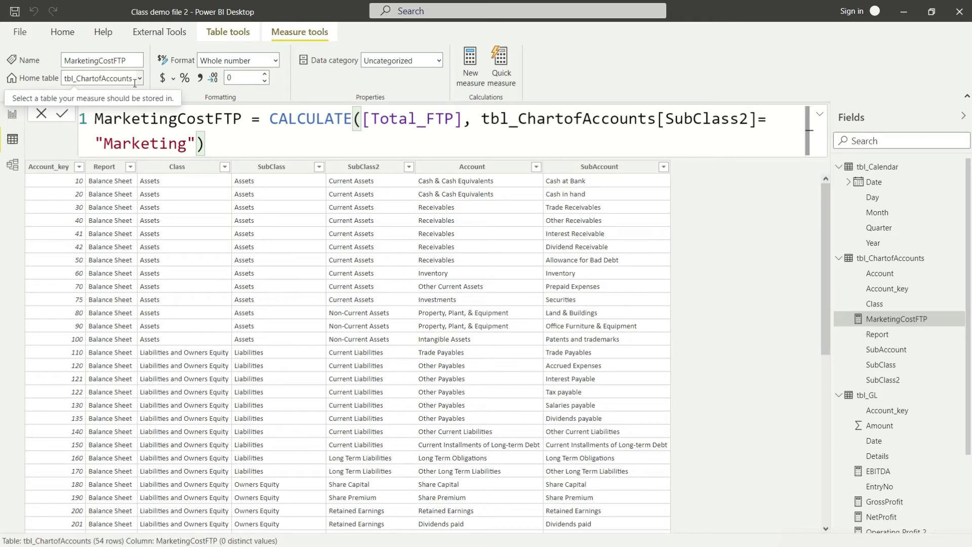
- Set the MarketingCostFTP measure's home table to tbl_GL and format it with a thousands separator
left_click(140, 78)
left_click(126, 111)
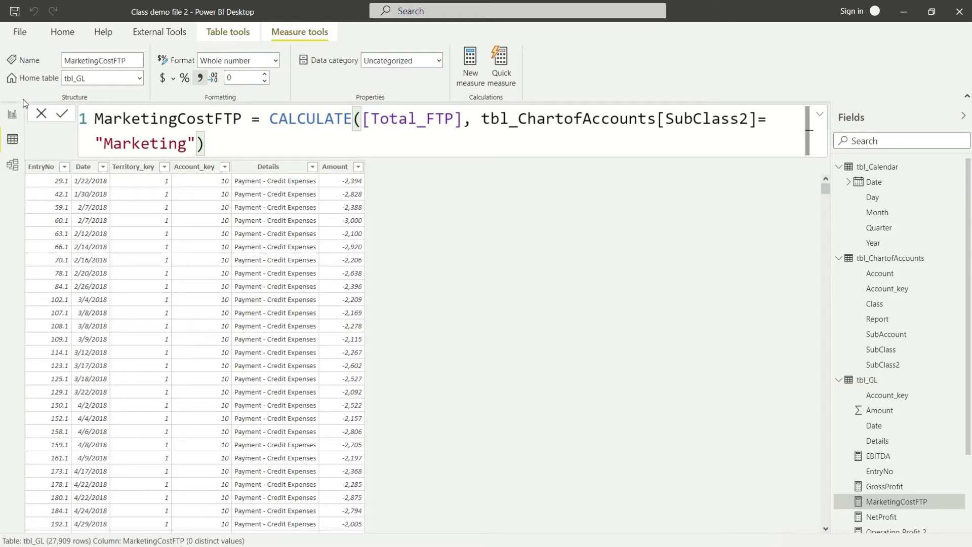
- Return to the report, search the fields for "mark", and add MarketingCostFTP to the new area chart's values
left_click(12, 114)
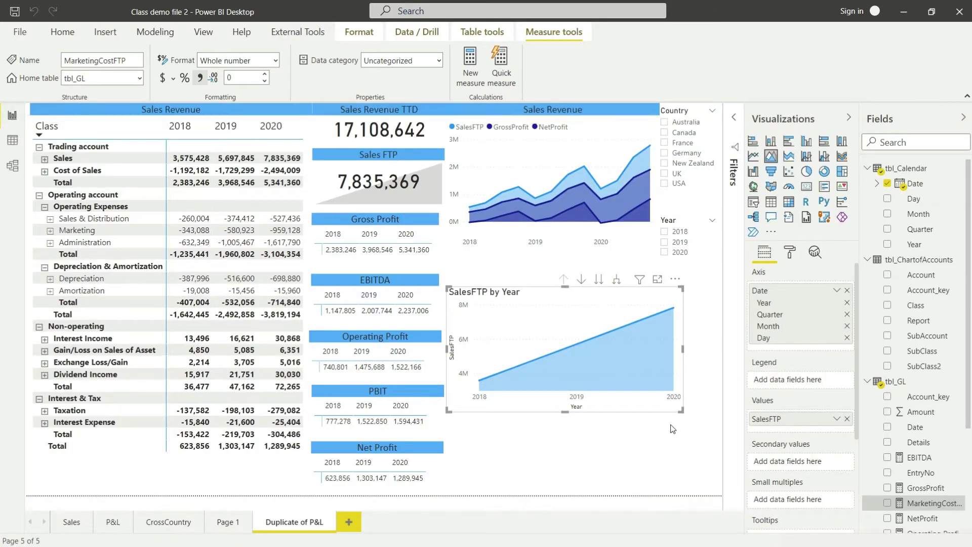
scroll(927, 429, "down", 1)
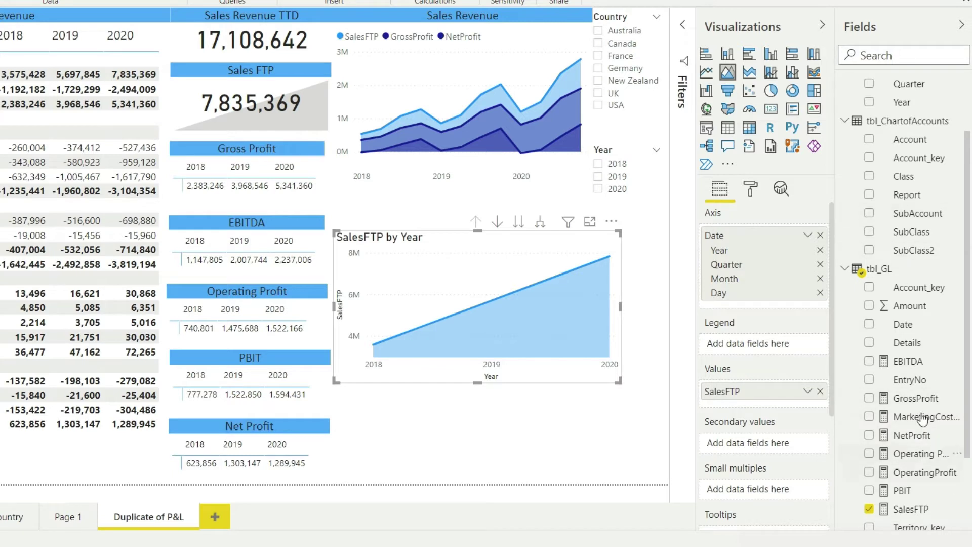
left_click(886, 58)
type("mark")
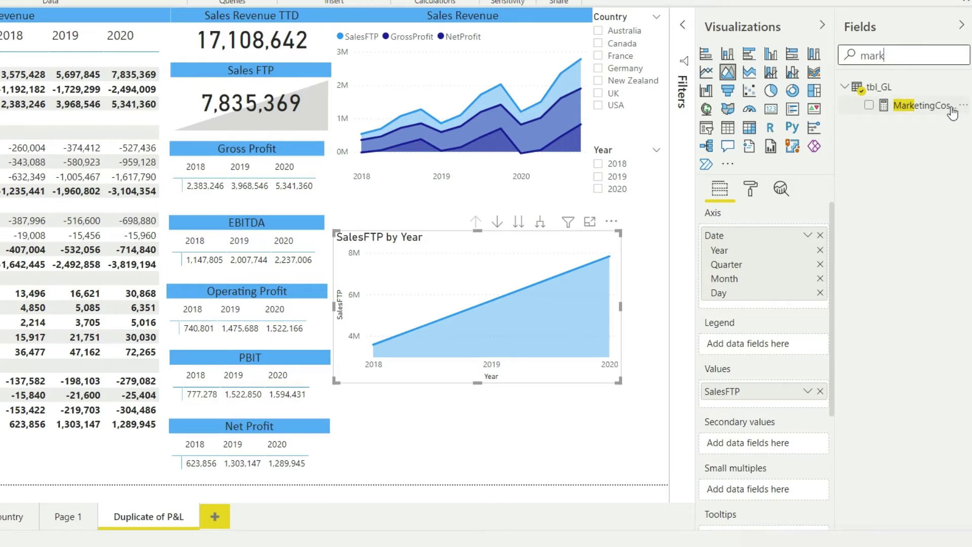
left_click_drag(911, 105, 790, 399)
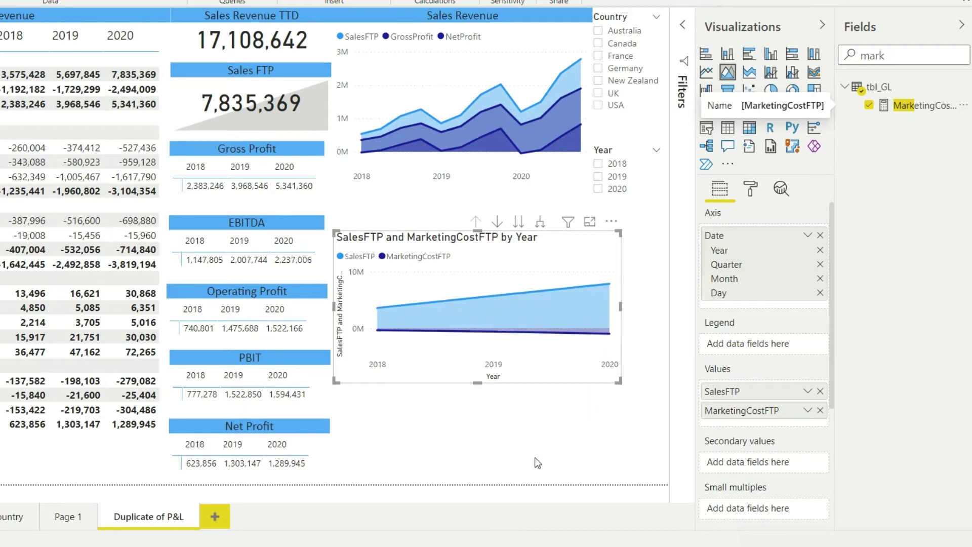
- Convert the area chart to a line and stacked column chart, keeping MarketingCostFTP as columns and moving SalesFTP to the line values
left_click(770, 74)
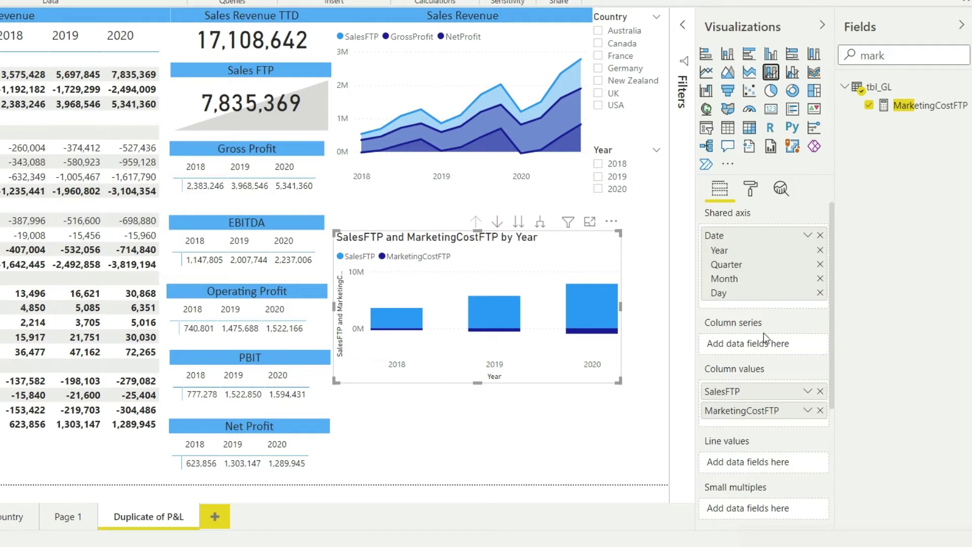
scroll(797, 414, "down", 2)
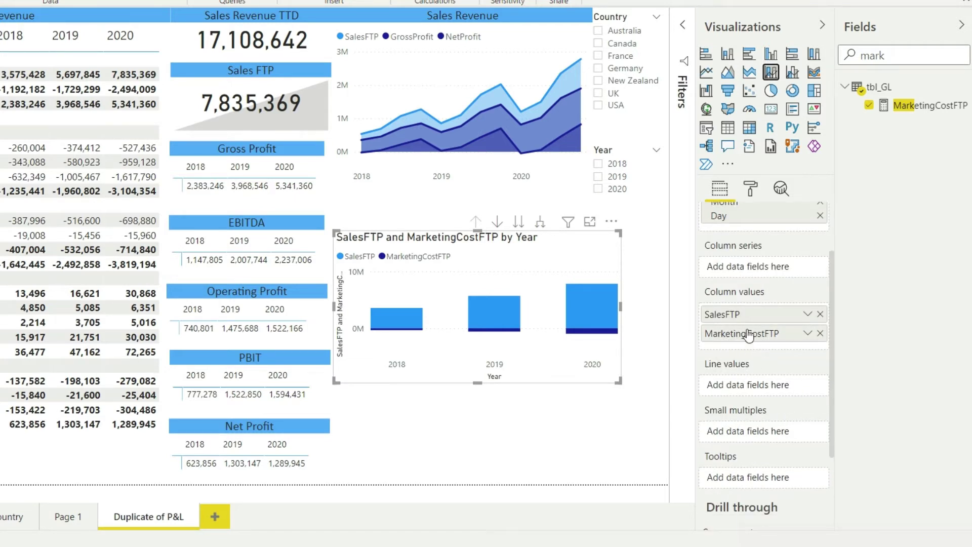
left_click_drag(739, 320, 755, 387)
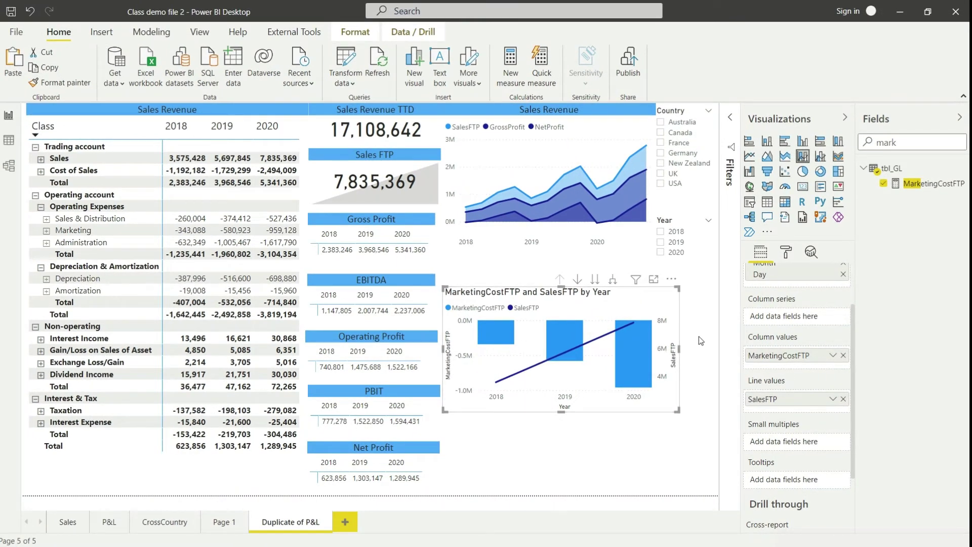
- Multiply the MarketingCostFTP formula by -1 so marketing costs plot as positive values
left_click(933, 187)
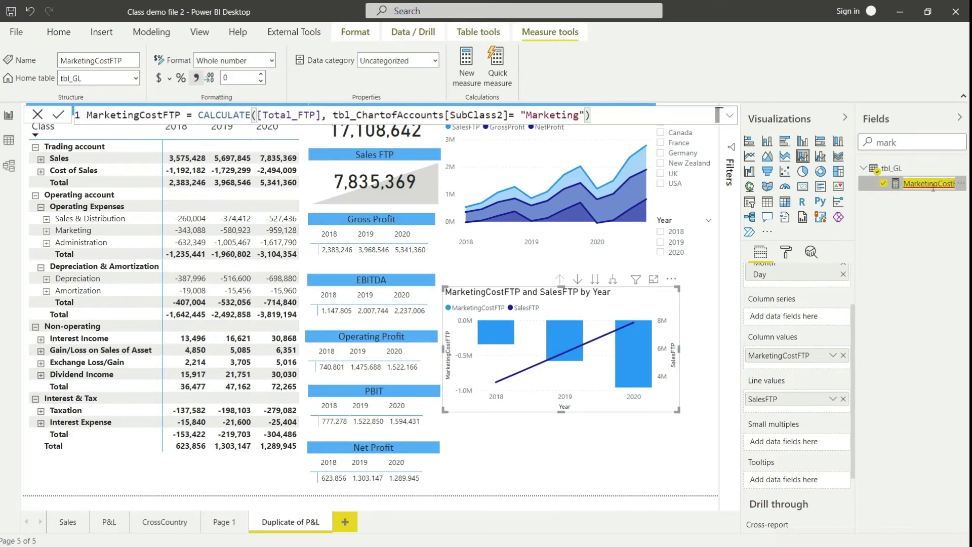
left_click(620, 111)
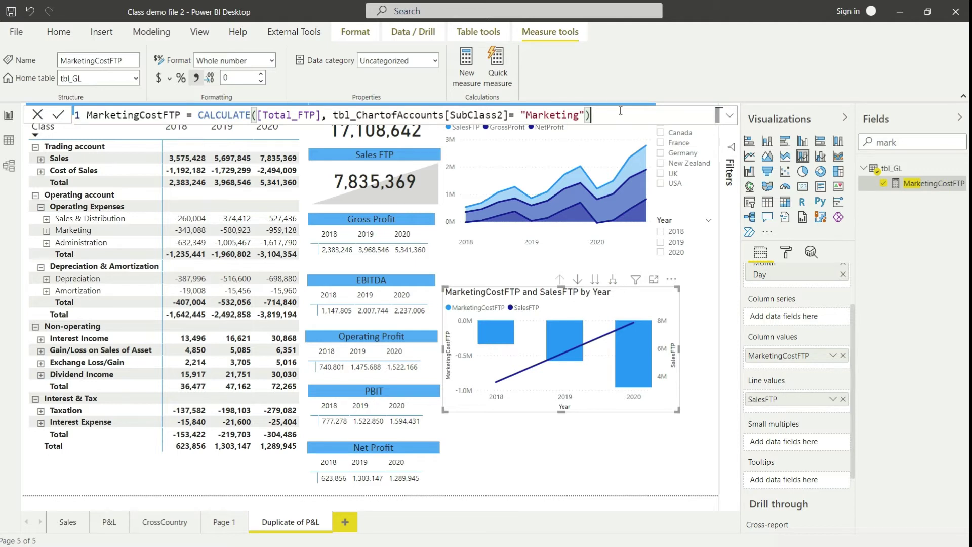
type("* -1")
mouse_move(572, 151)
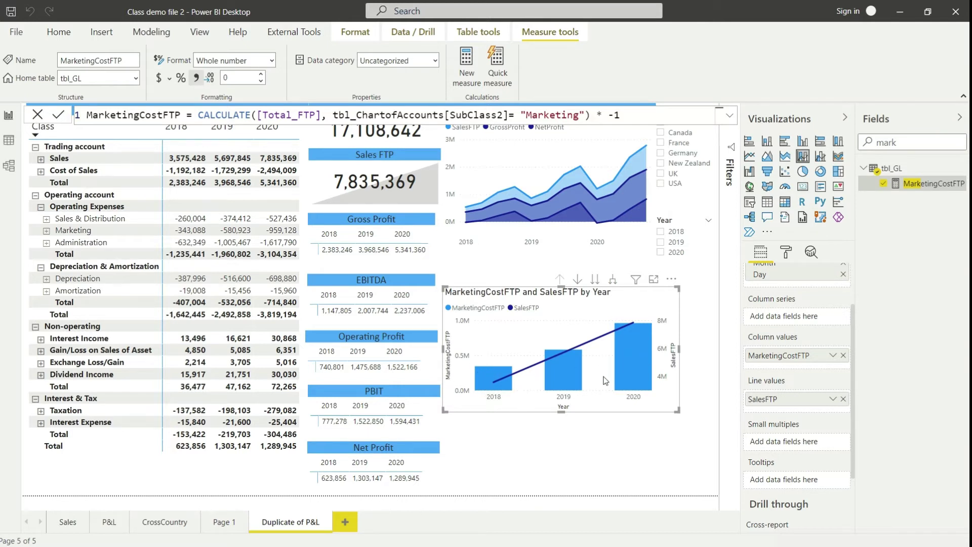
- Expand the combo chart one level down to year and quarter, and enlarge it so the quarterly columns fit
mouse_move(502, 389)
left_click(612, 278)
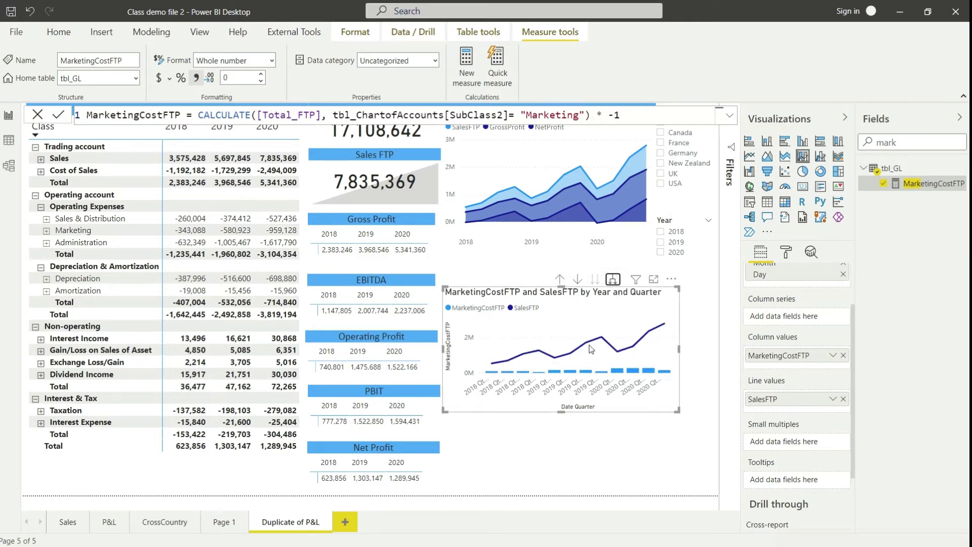
left_click_drag(443, 410, 382, 451)
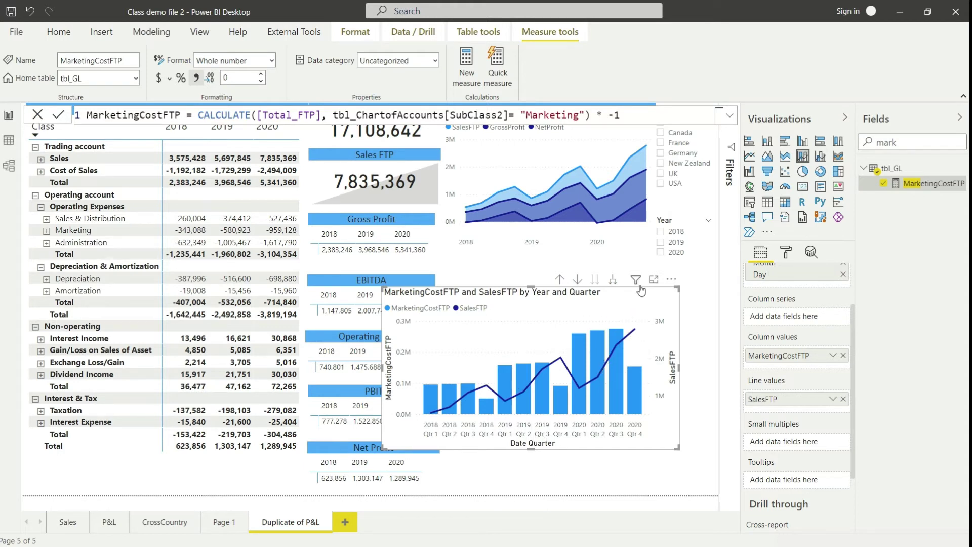
- Expand the combo chart down to the month level and enlarge it so all the monthly columns fit
left_click(613, 280)
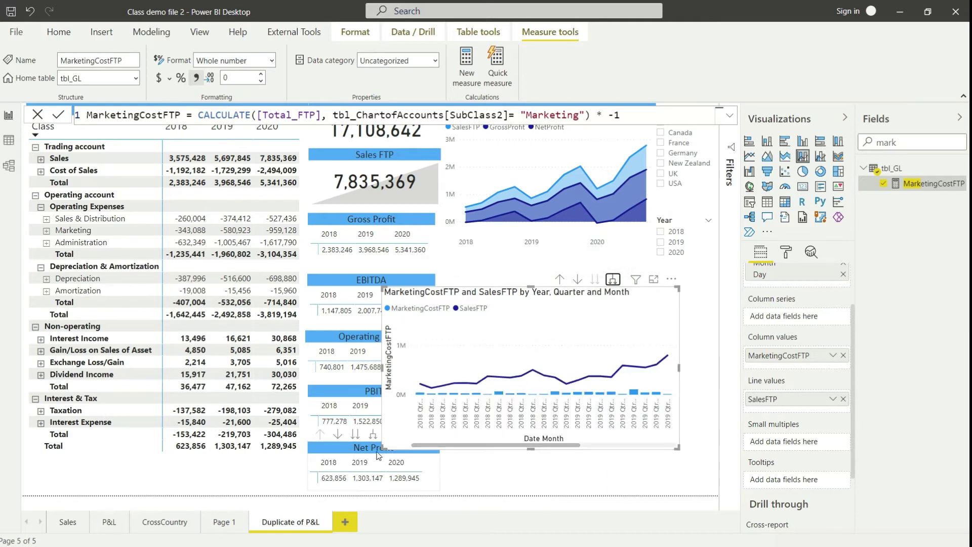
left_click_drag(382, 446, 272, 490)
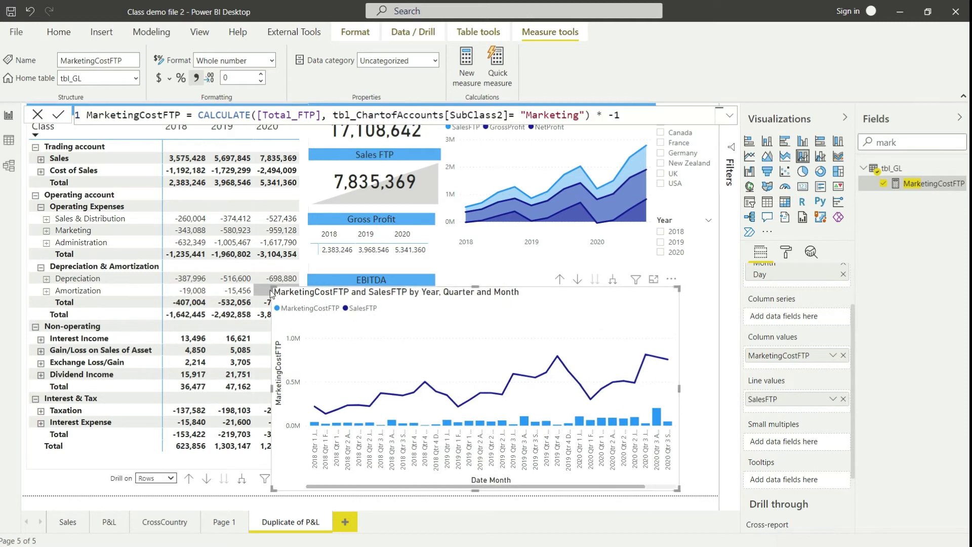
left_click_drag(271, 287, 207, 200)
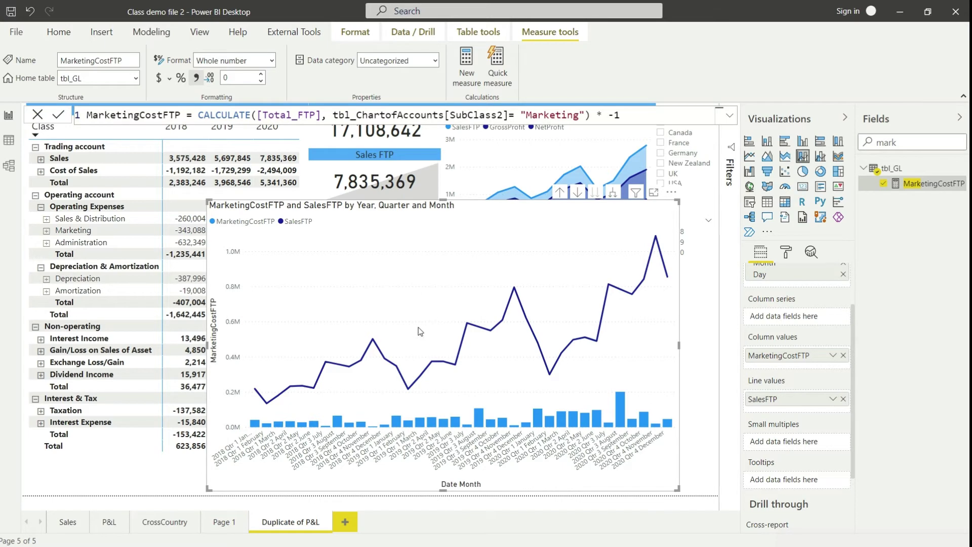
- Expand the combo chart down to the day level, and drill back up to year and quarter
left_click(611, 195)
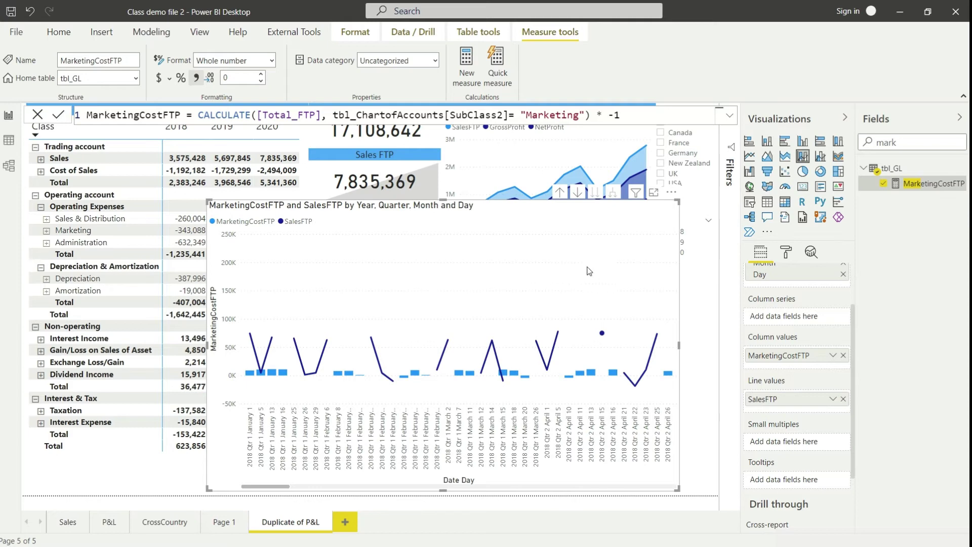
left_click(561, 193)
left_click(561, 193)
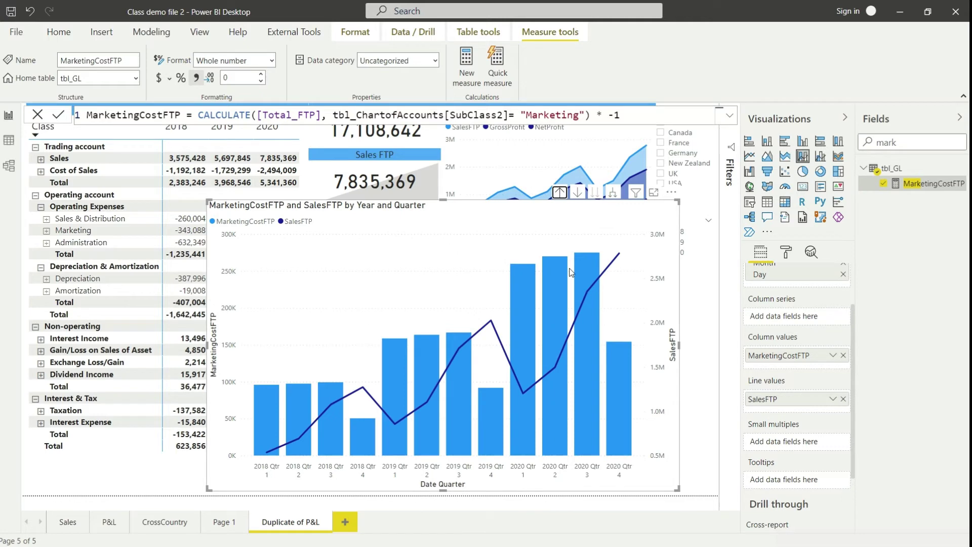
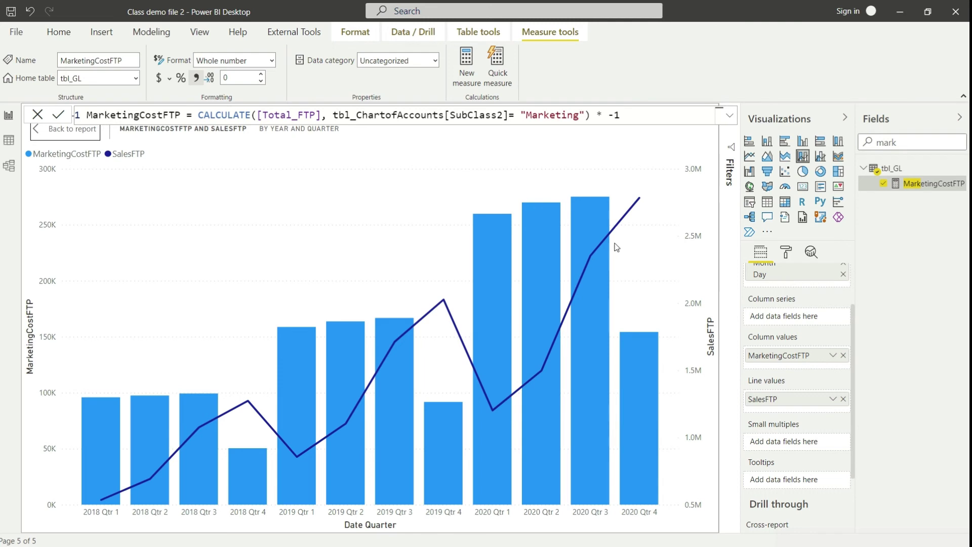
- Return from the focused chart to the report and change the combo chart's title to "Sales to Marketing Cost"
left_click(63, 133)
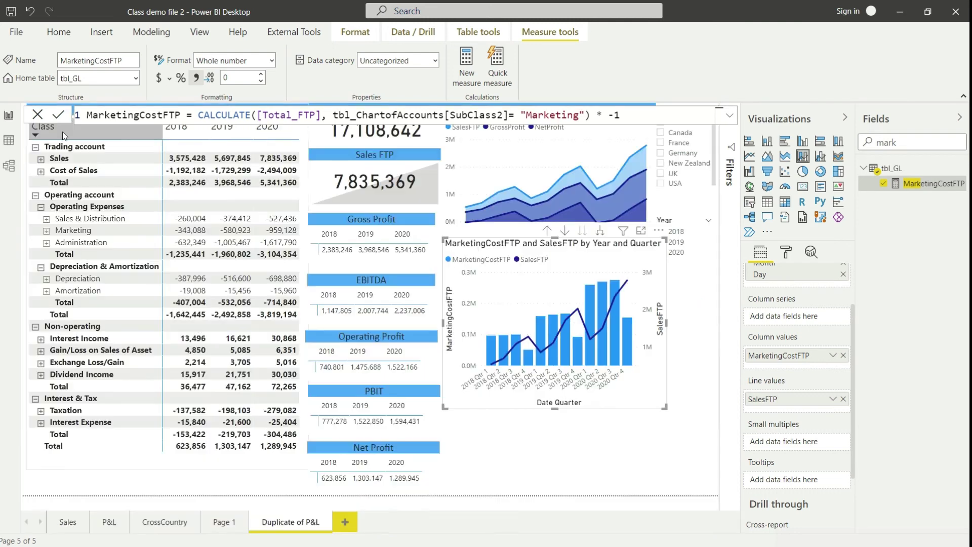
left_click(587, 480)
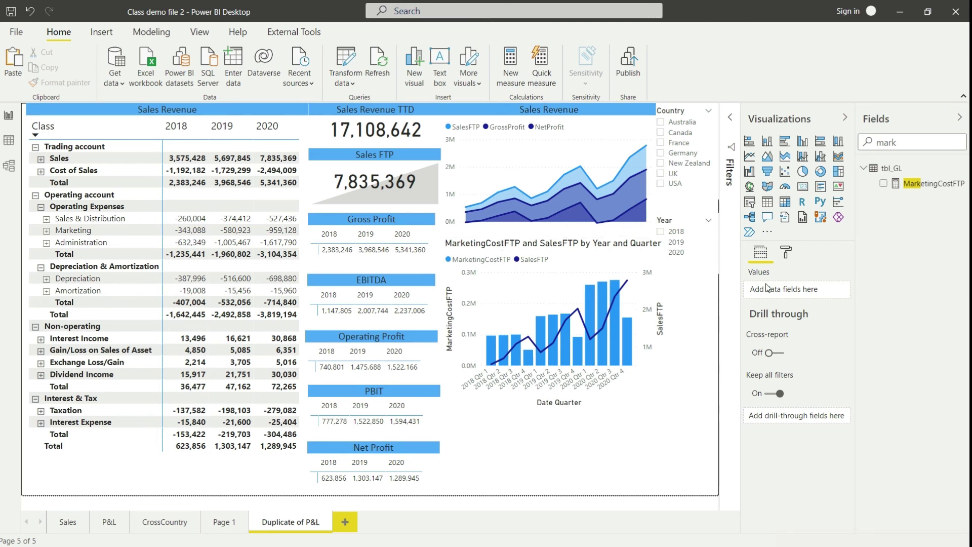
left_click(633, 248)
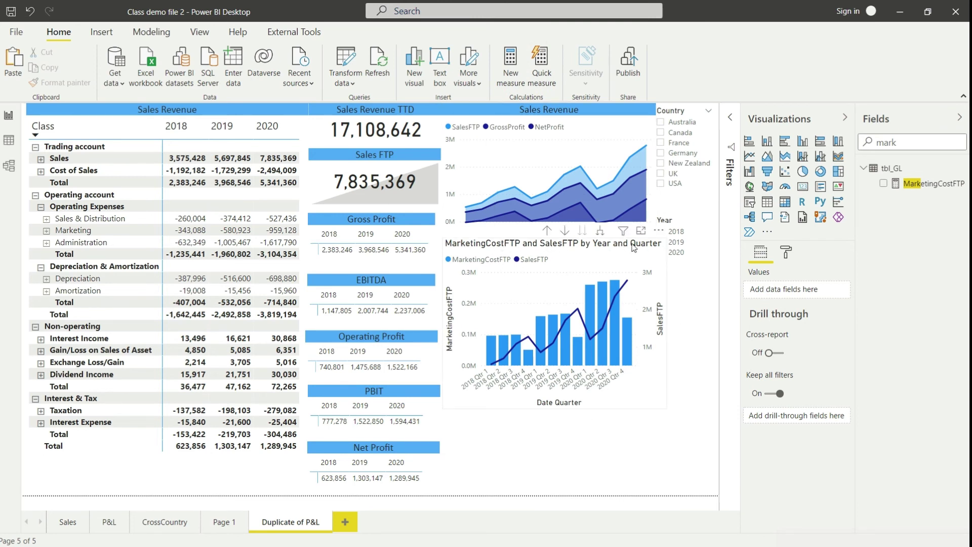
left_click(786, 253)
scroll(780, 436, "down", 2)
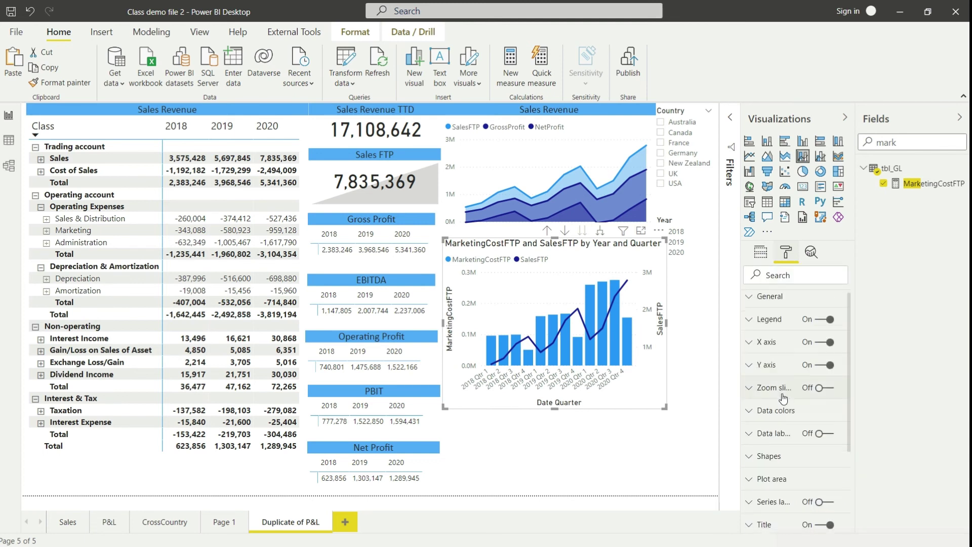
scroll(779, 441, "down", 3)
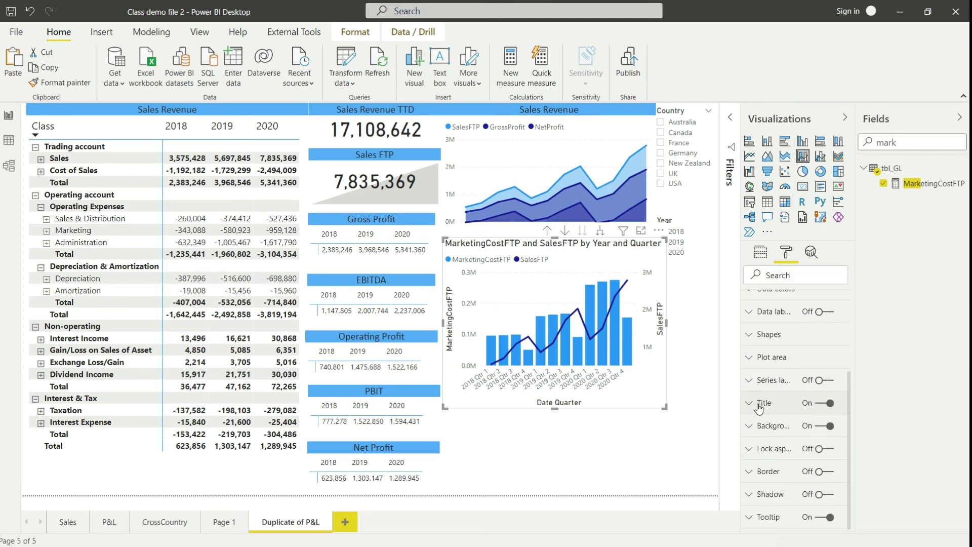
left_click(761, 403)
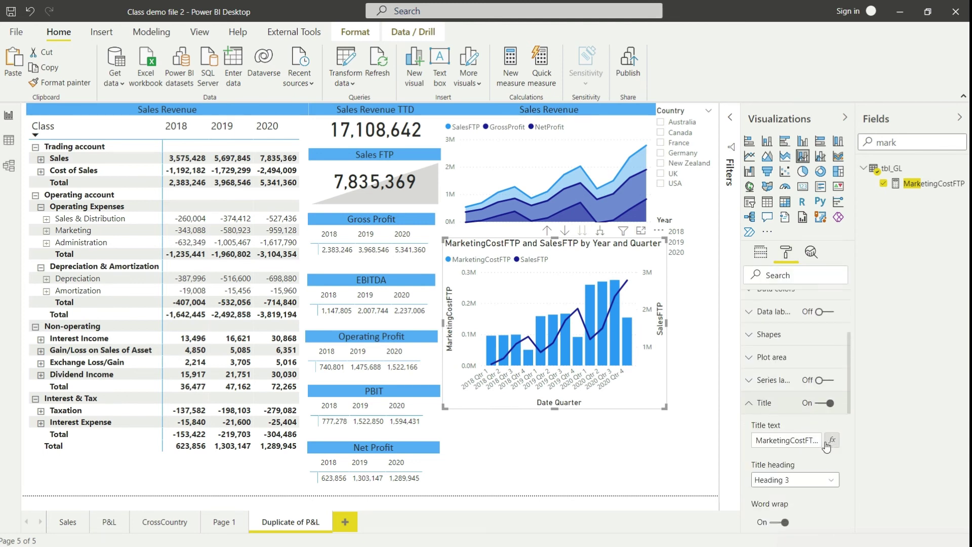
left_click(757, 440)
key("BackSpace")
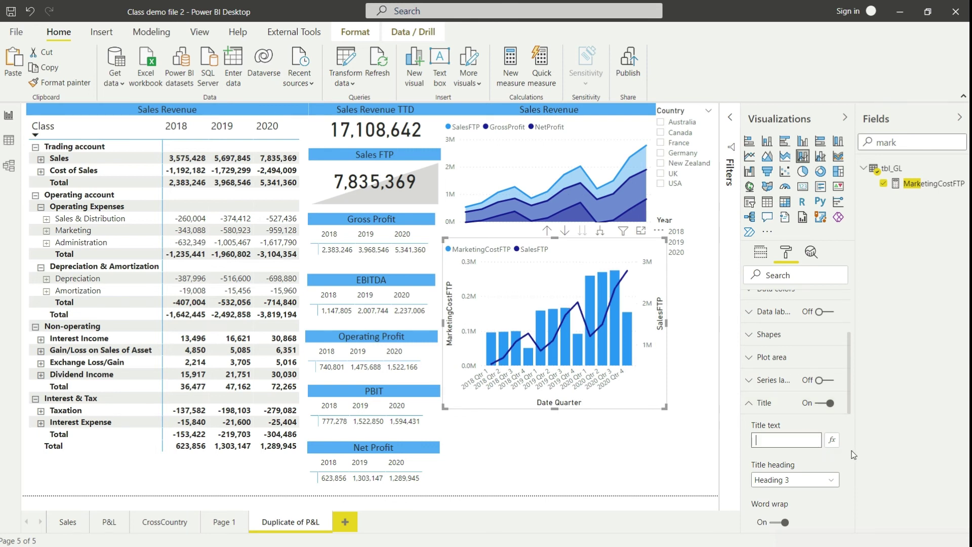
type("Sales to Marketing Cost")
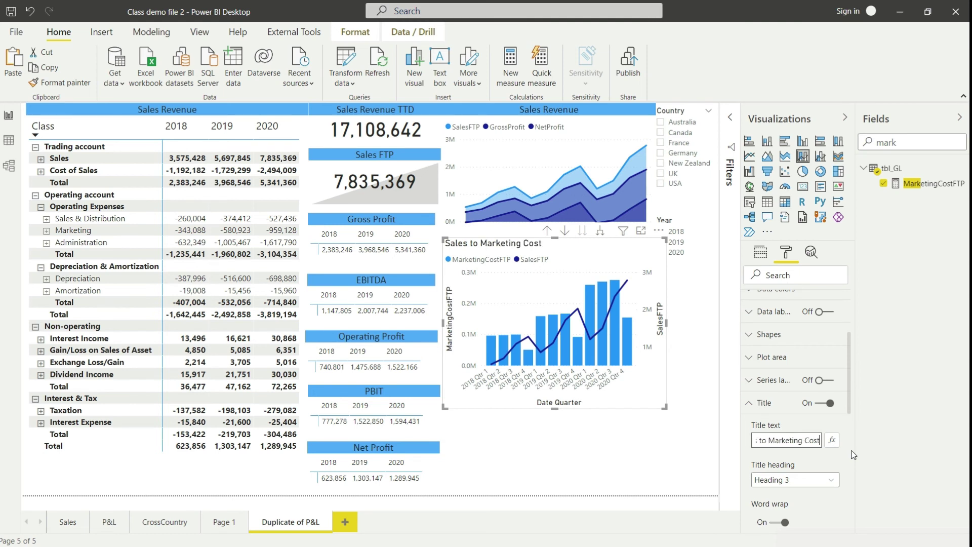
- Center the combo chart's title and give it a blue background matching the other visuals' headers
scroll(812, 442, "down", 5)
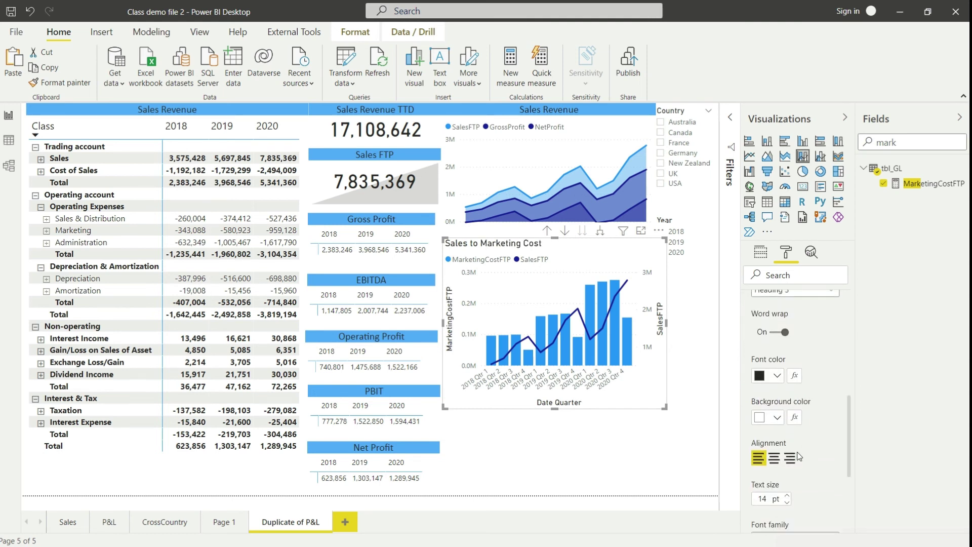
left_click(774, 458)
left_click(777, 416)
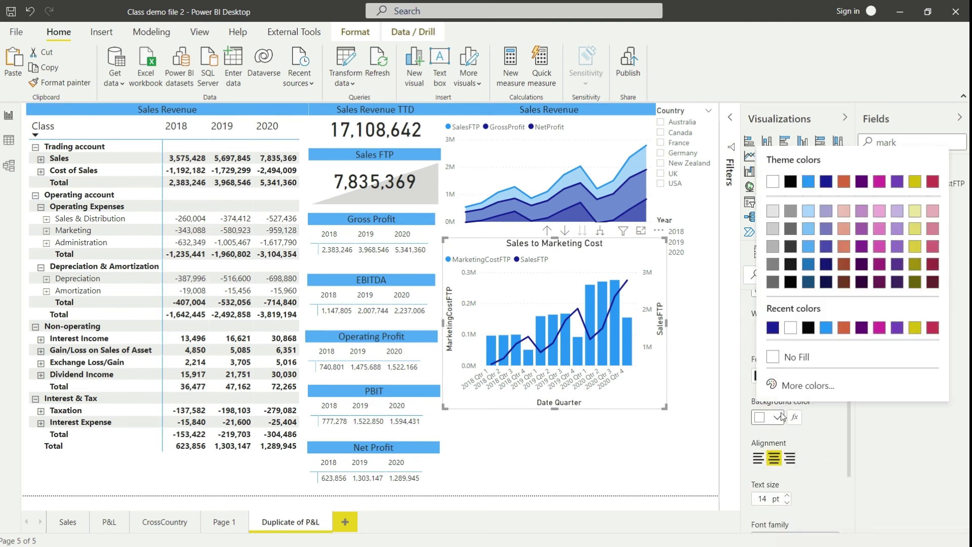
left_click(806, 251)
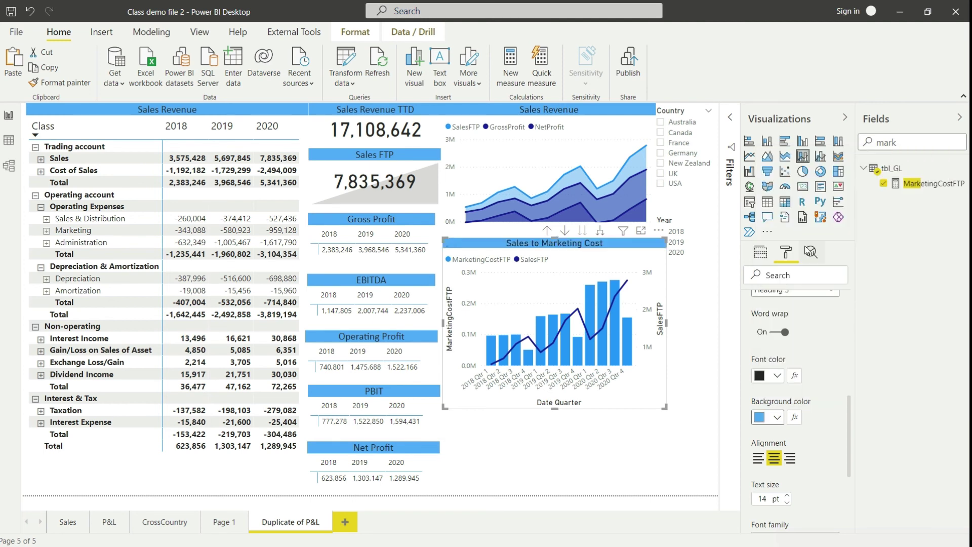
- Set the font family of the combo chart's title to Calibri
scroll(812, 367, "down", 2)
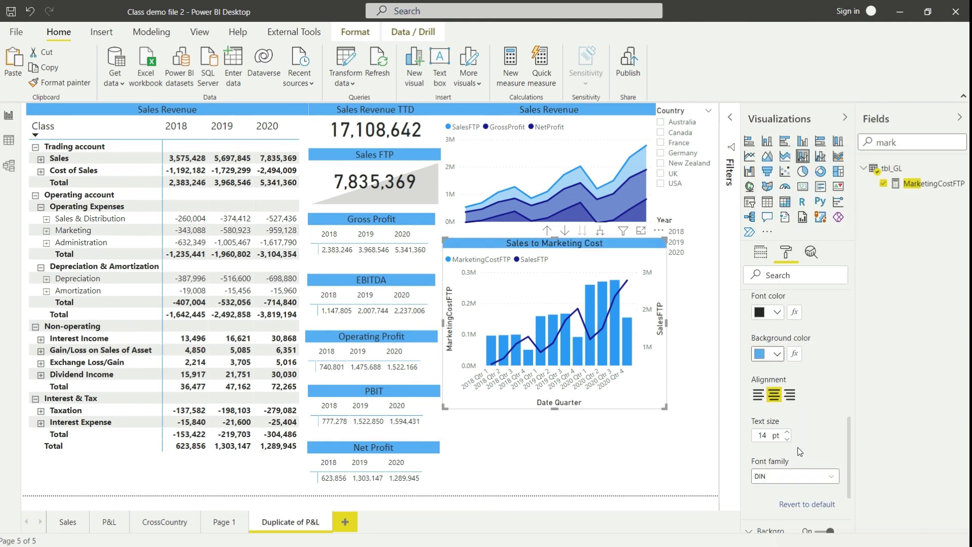
left_click(830, 477)
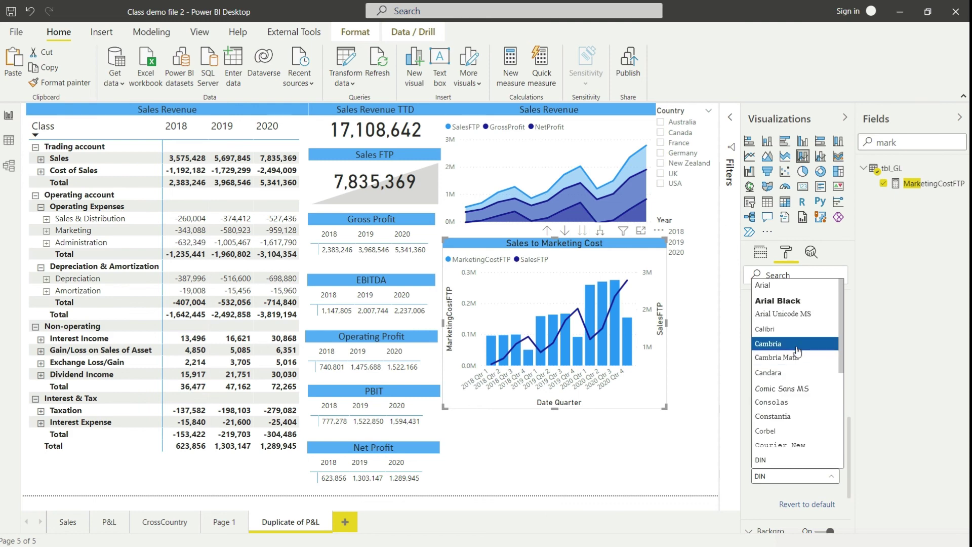
left_click(779, 329)
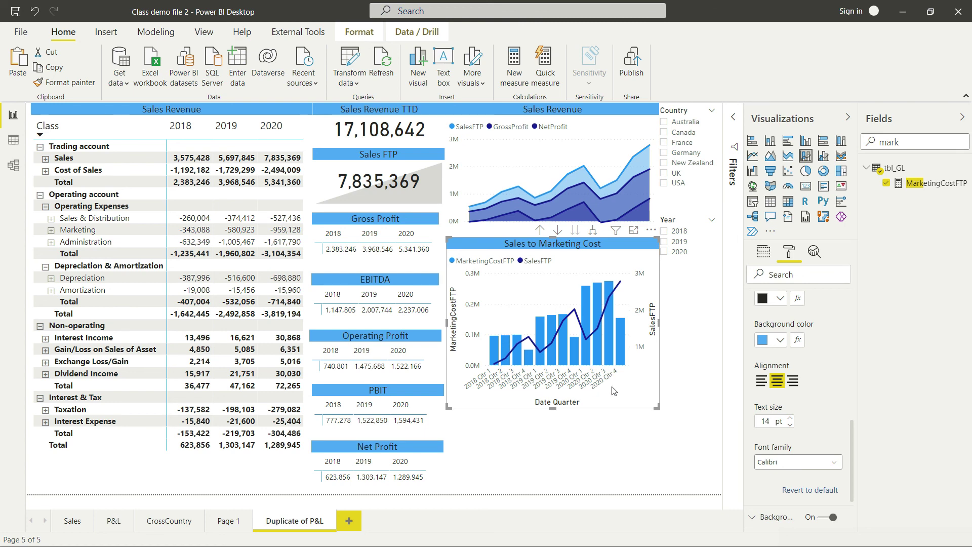
- Turn off the combo chart's X axis and its axis title
scroll(793, 354, "up", 3)
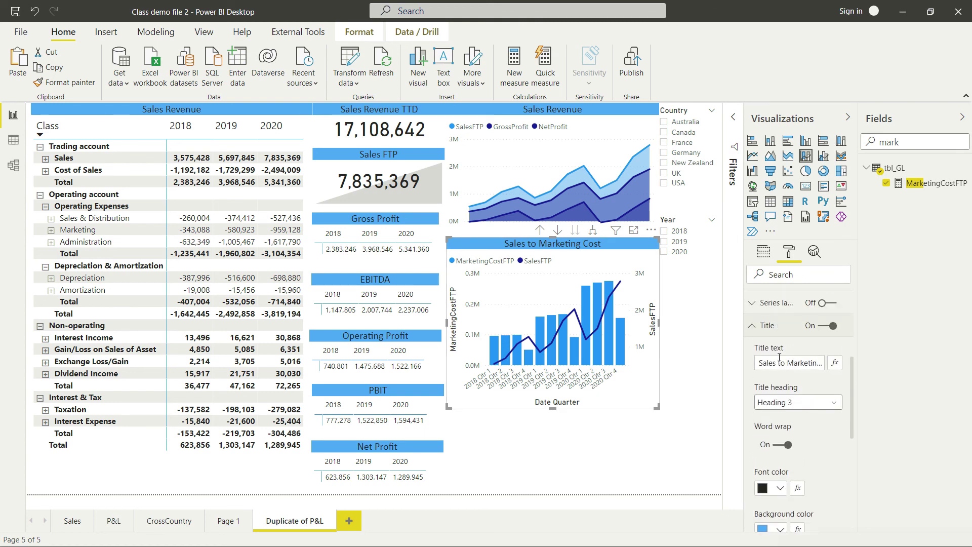
left_click(759, 326)
scroll(777, 347, "up", 3)
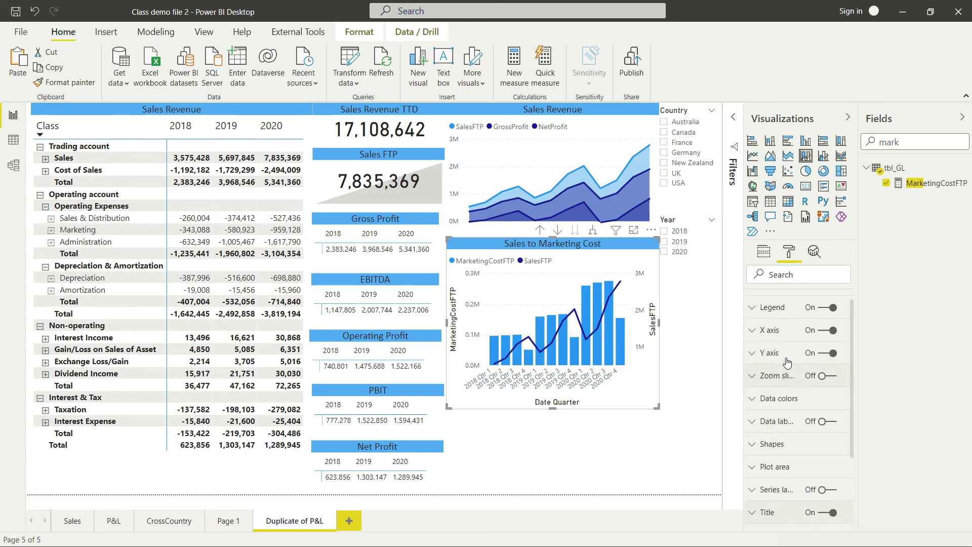
left_click(821, 349)
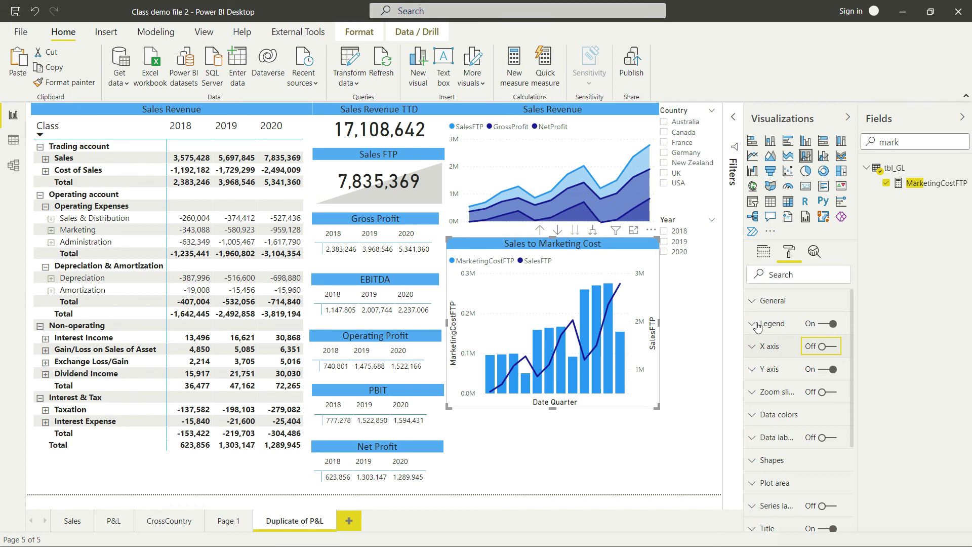
left_click(752, 348)
scroll(787, 378, "down", 3)
scroll(786, 378, "down", 3)
left_click(784, 377)
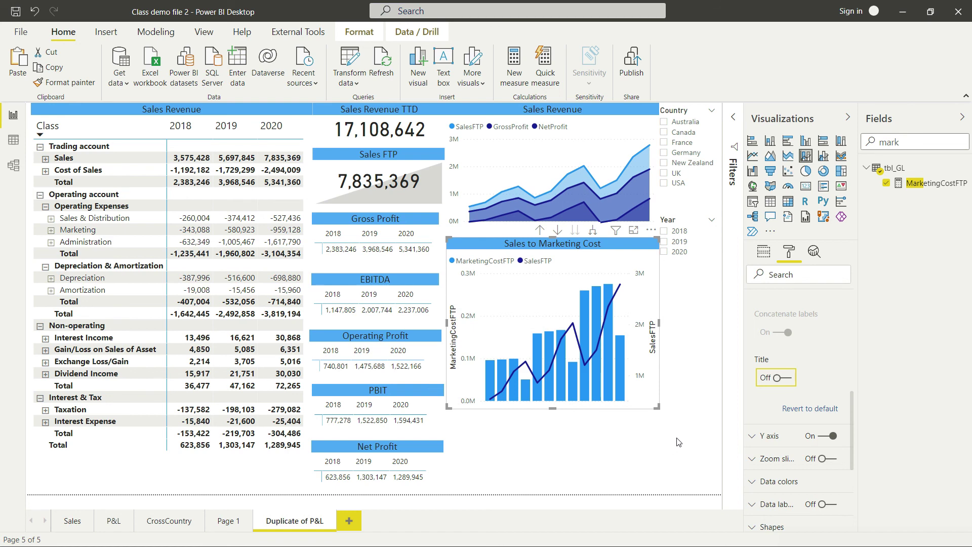
- Reduce the combo chart's height slightly from its lower edge, with its field assignments shown again
left_click(763, 252)
mouse_move(551, 396)
left_mouse_down()
mouse_move(553, 376)
mouse_move(556, 386)
left_mouse_up()
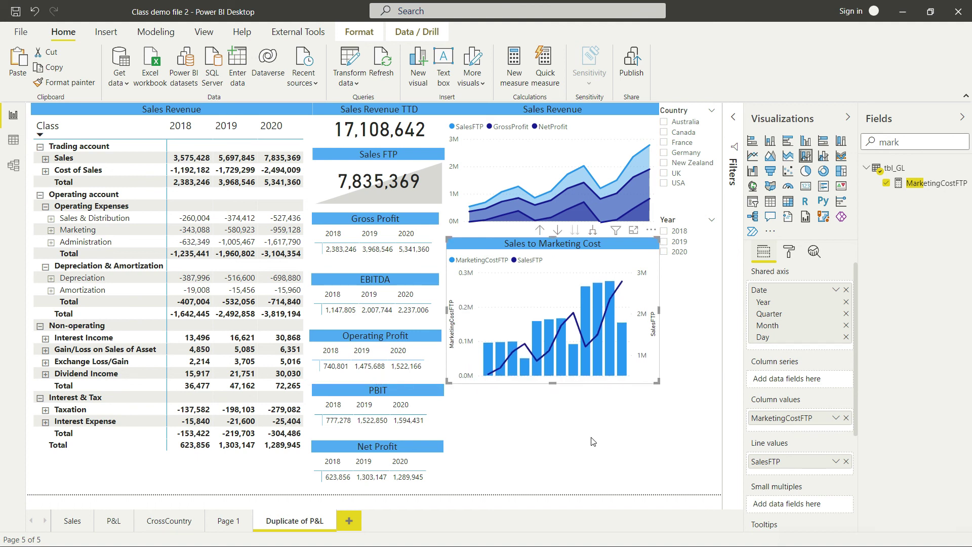